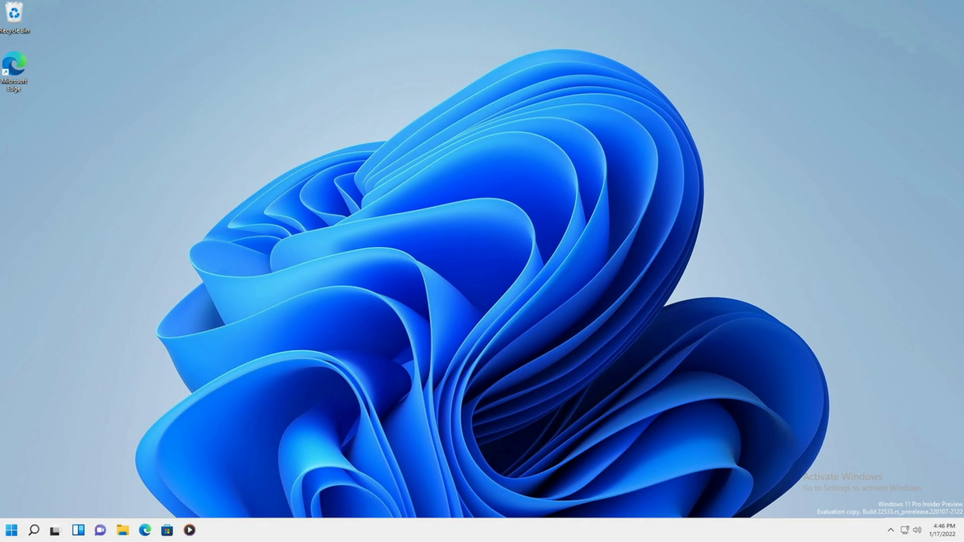
# - Launch Media Player from the Top apps list in Windows Search
pyautogui.click(34, 529)
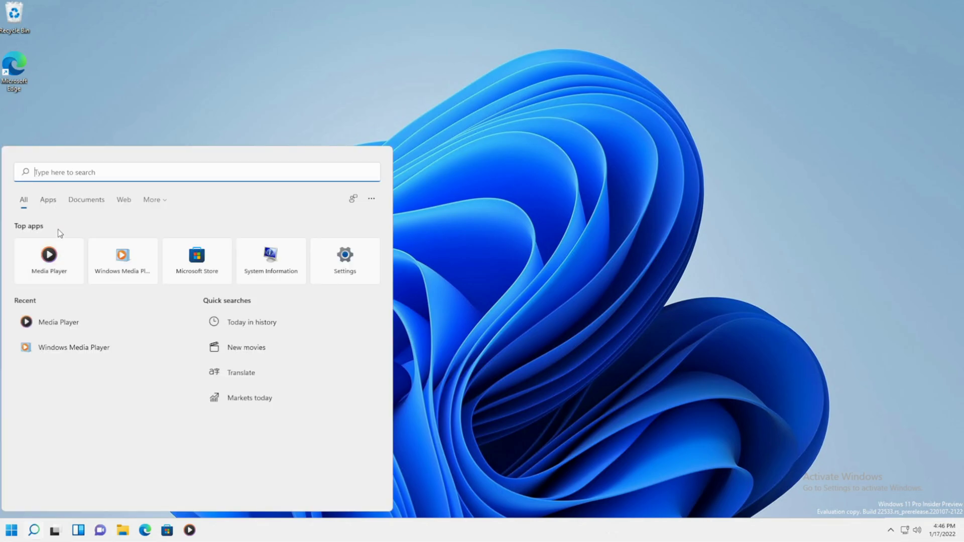
pyautogui.click(49, 266)
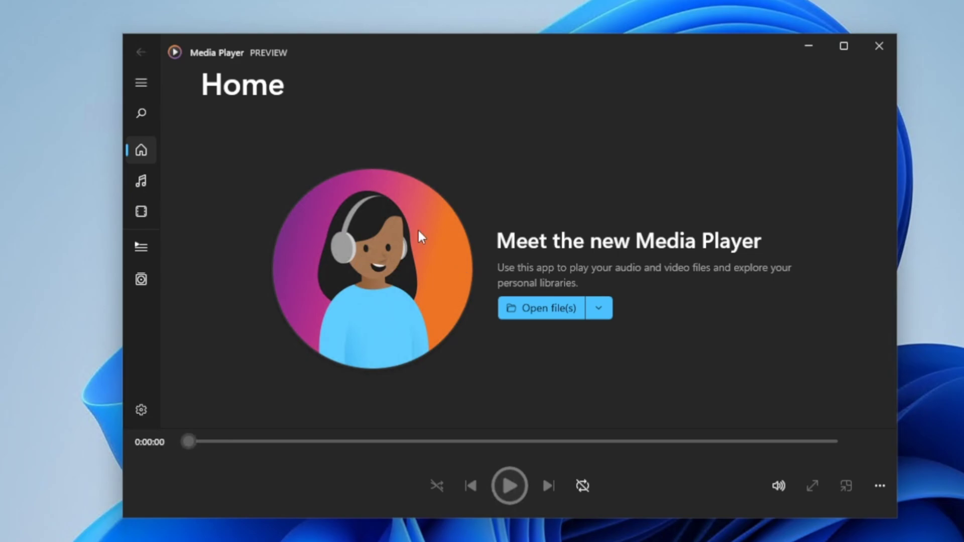
pyautogui.click(598, 308)
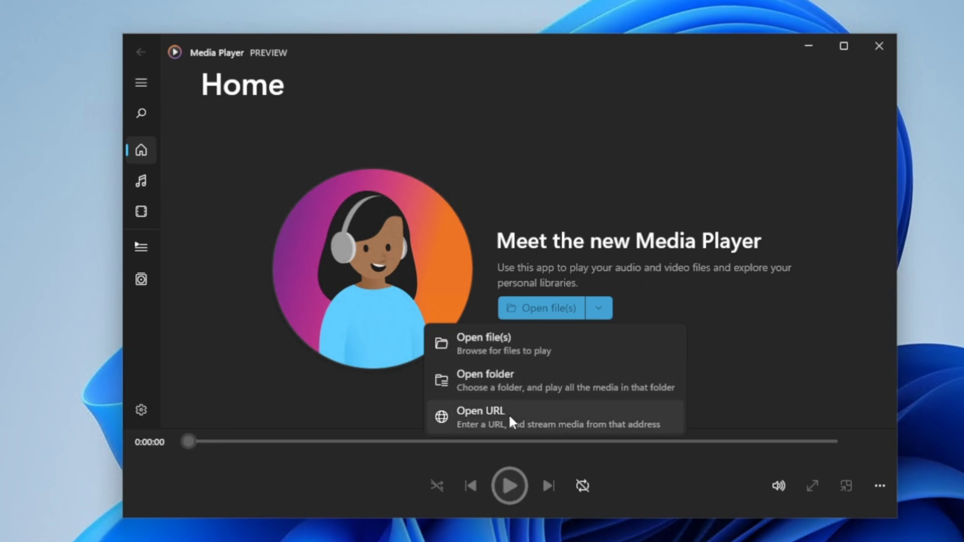
pyautogui.click(539, 423)
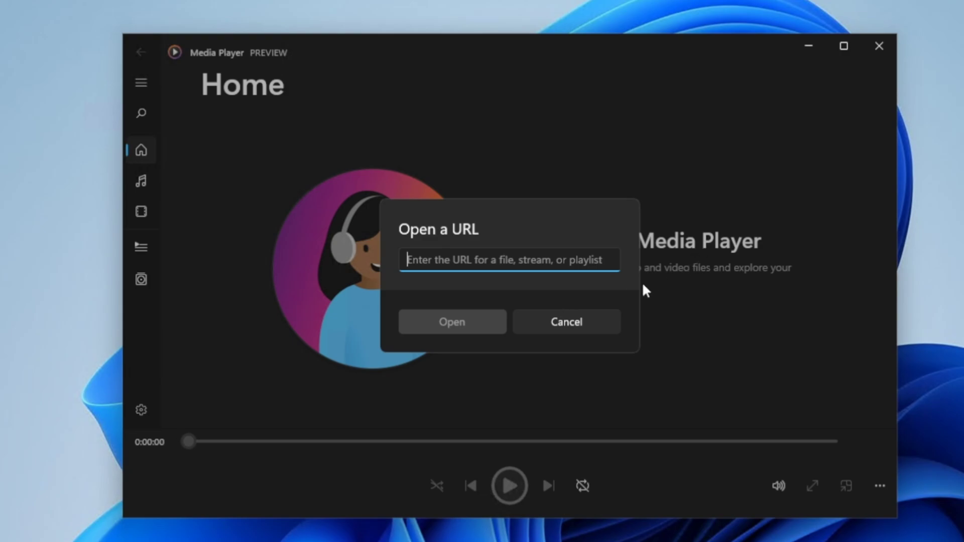
pyautogui.click(595, 315)
# - Check the empty Music library, cancelling Add folder, then view the empty Video library and Play queue
pyautogui.click(136, 115)
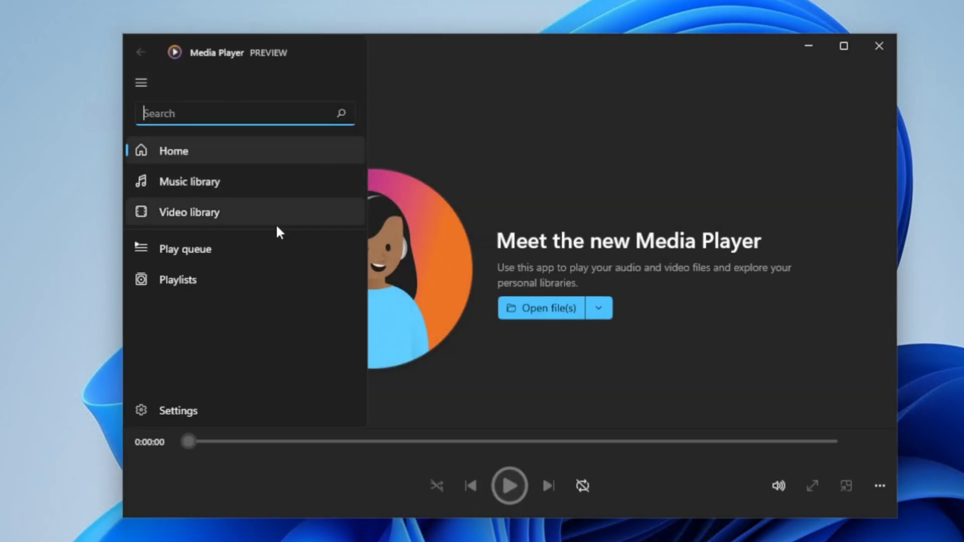
pyautogui.click(432, 120)
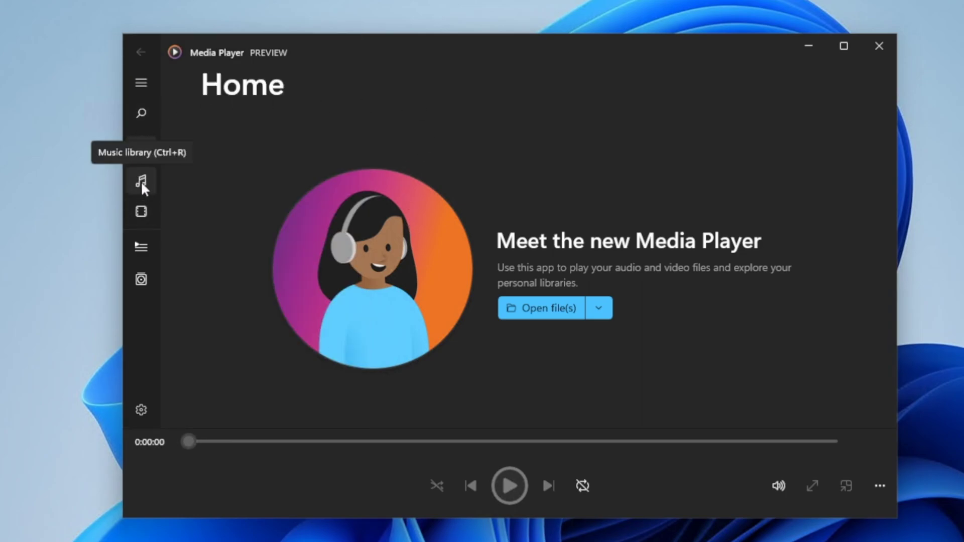
pyautogui.click(141, 181)
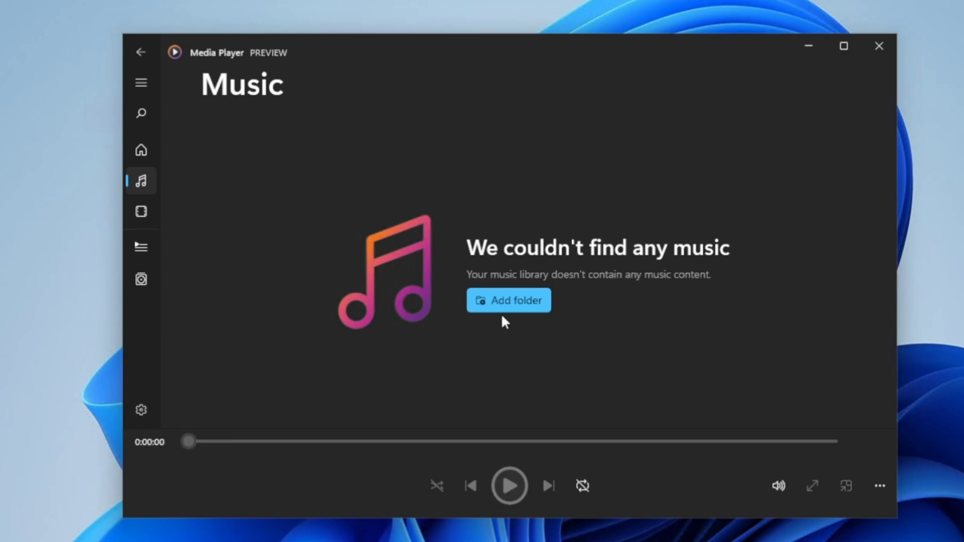
pyautogui.click(516, 302)
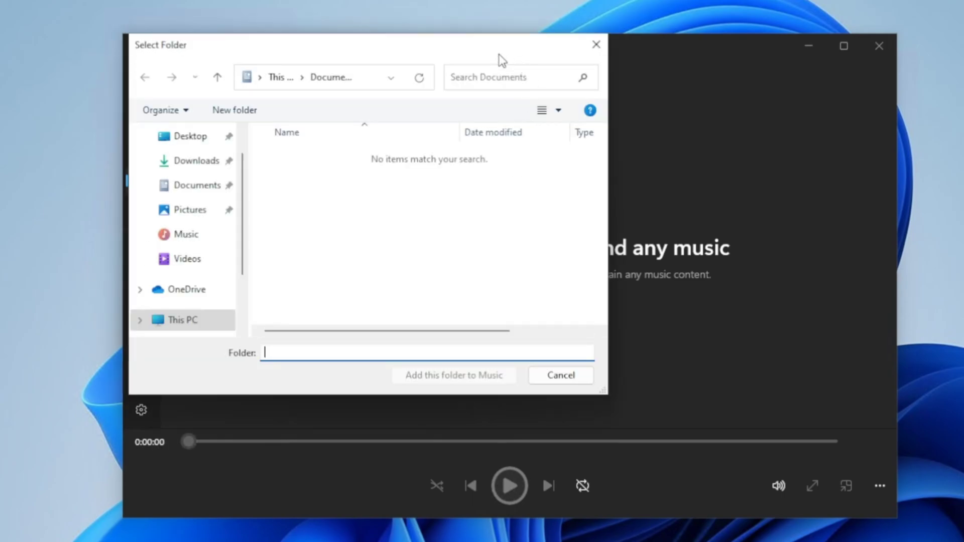
pyautogui.click(596, 44)
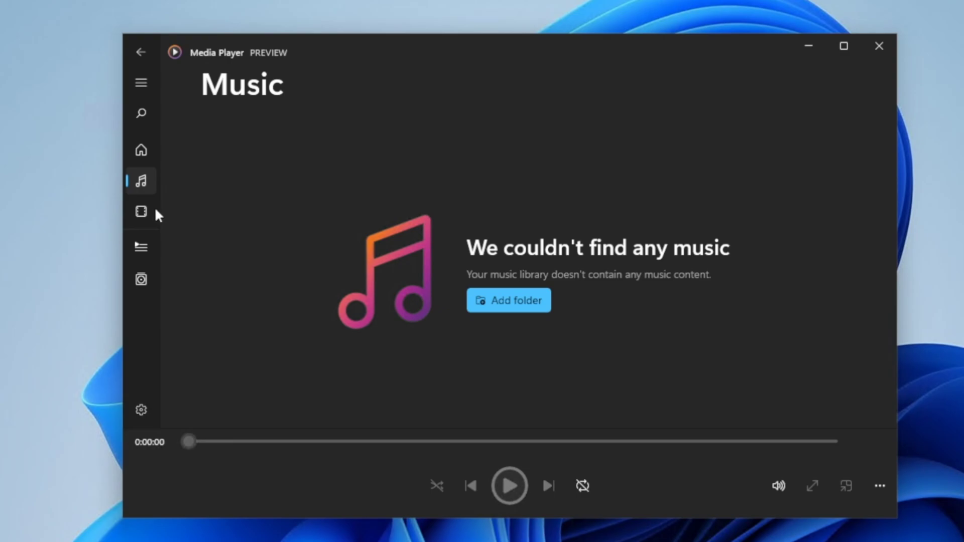
pyautogui.click(141, 212)
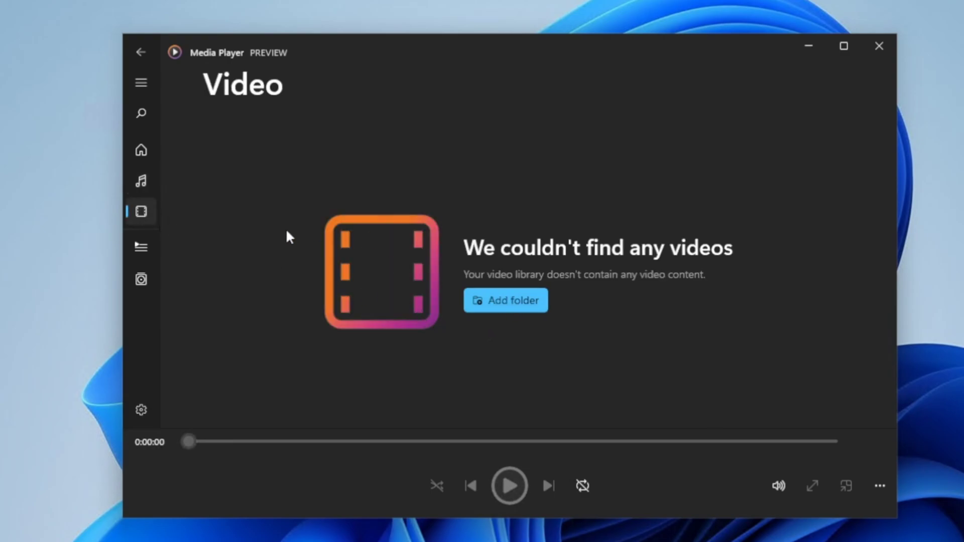
pyautogui.click(141, 249)
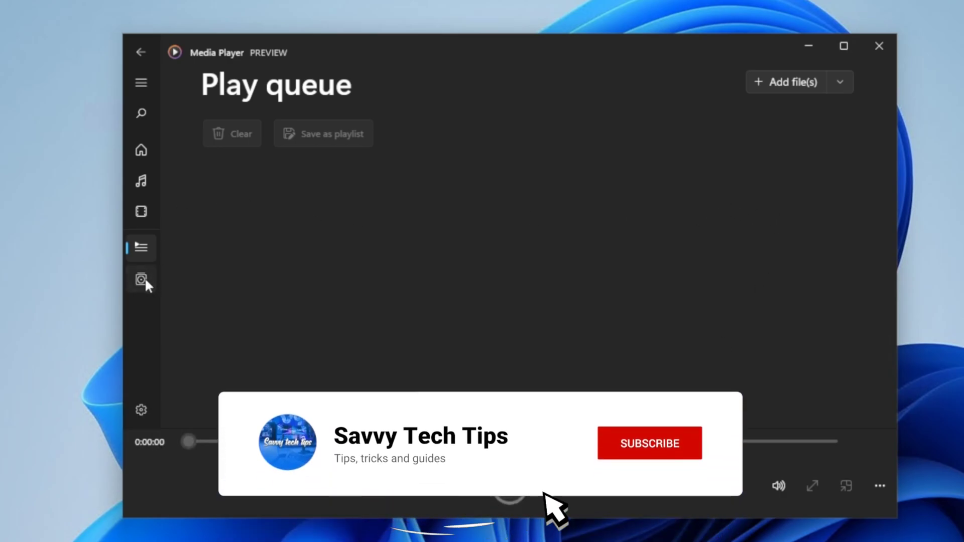
# - Switch to the Playlists page, which shows no playlists yet
pyautogui.click(144, 279)
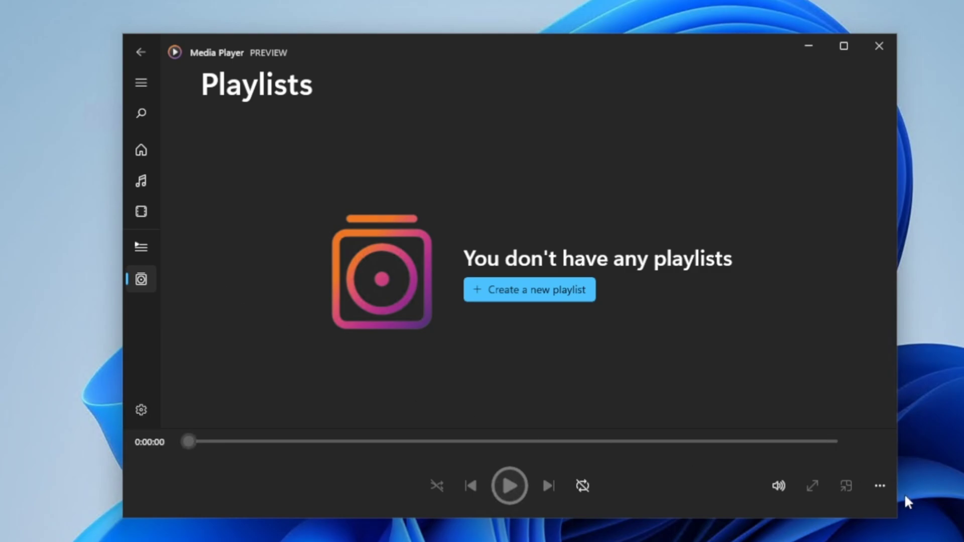
pyautogui.click(879, 485)
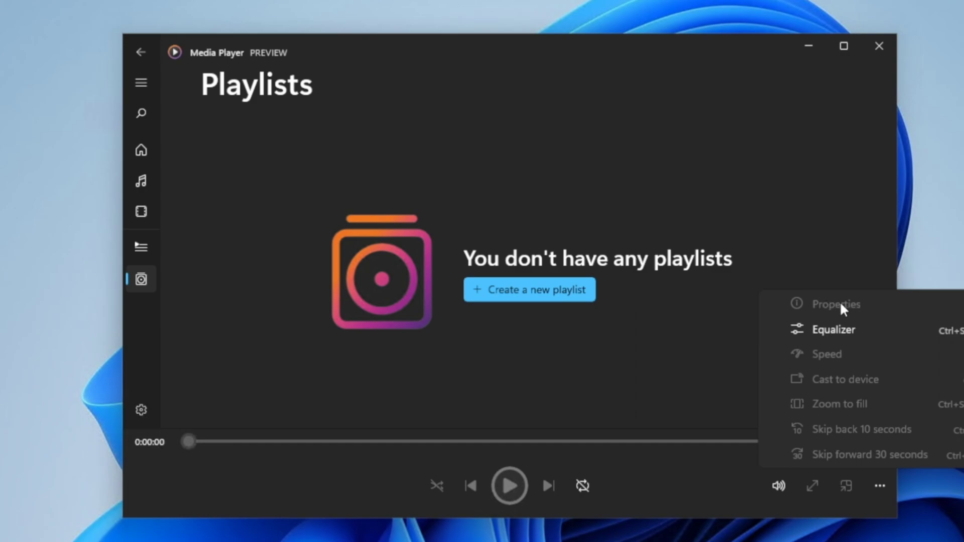
pyautogui.click(843, 330)
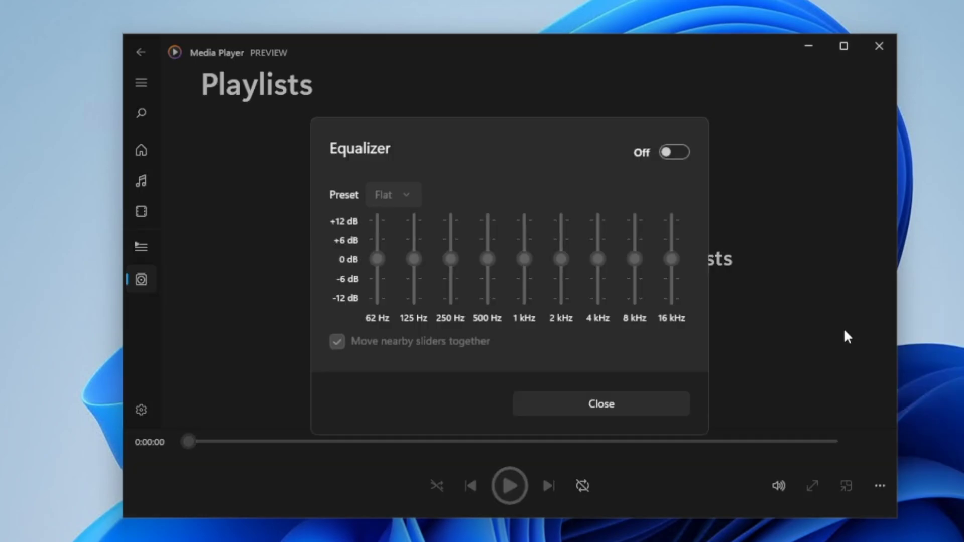
pyautogui.click(600, 402)
pyautogui.click(877, 486)
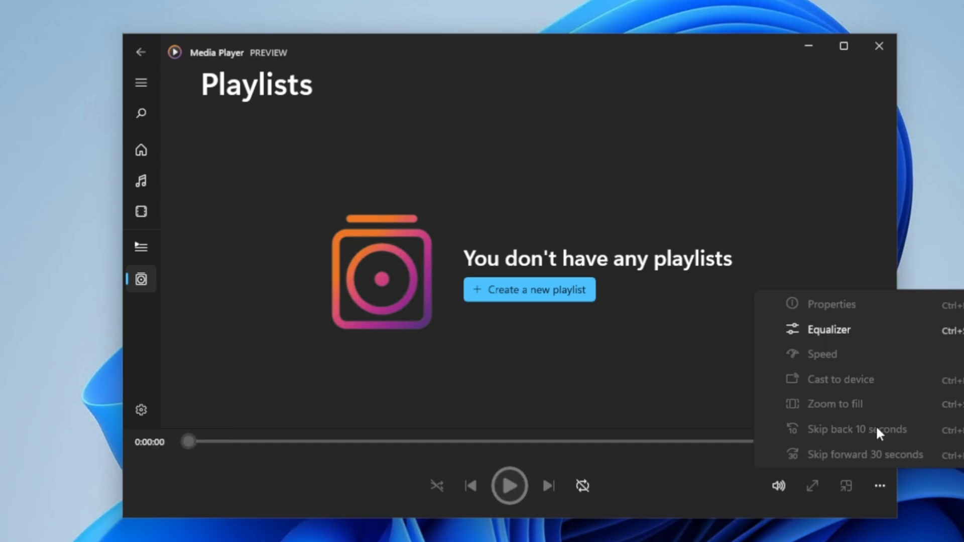
pyautogui.click(856, 490)
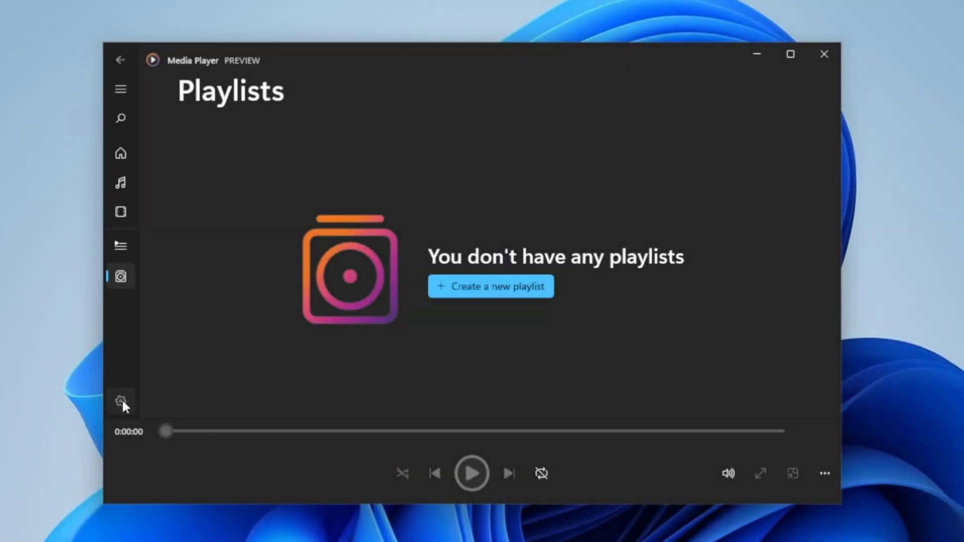
# - In Settings, remove the Videos folder from the video library locations and confirm the removal
pyautogui.click(121, 402)
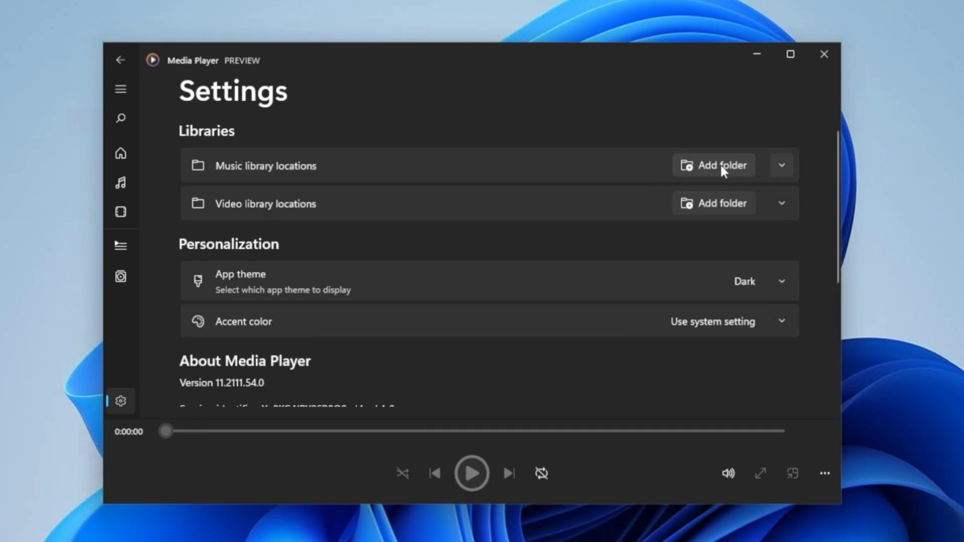
pyautogui.click(784, 169)
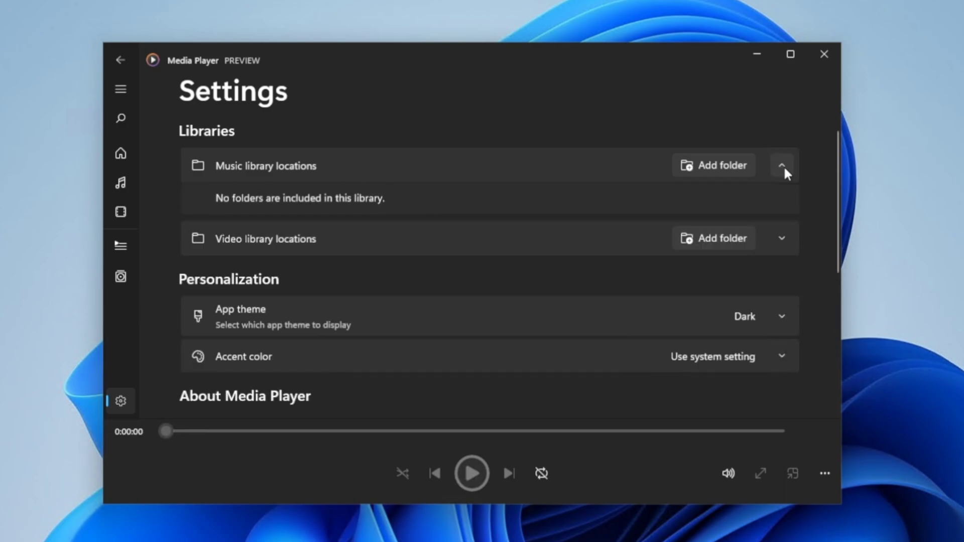
pyautogui.click(782, 241)
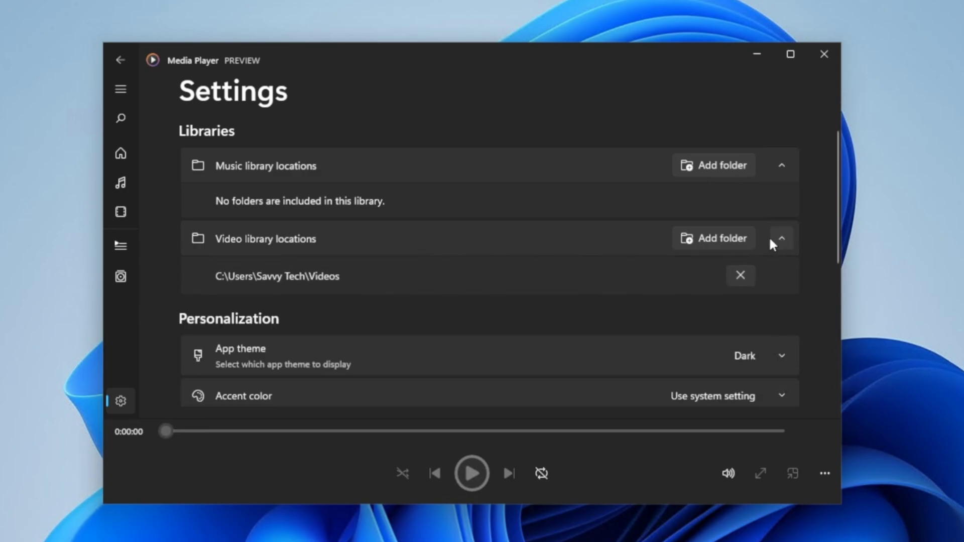
pyautogui.click(740, 276)
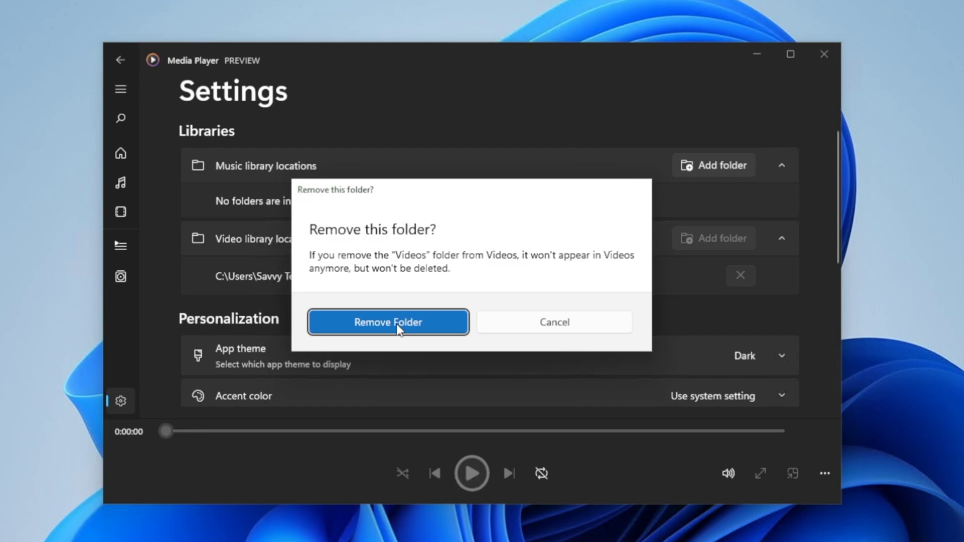
pyautogui.click(398, 328)
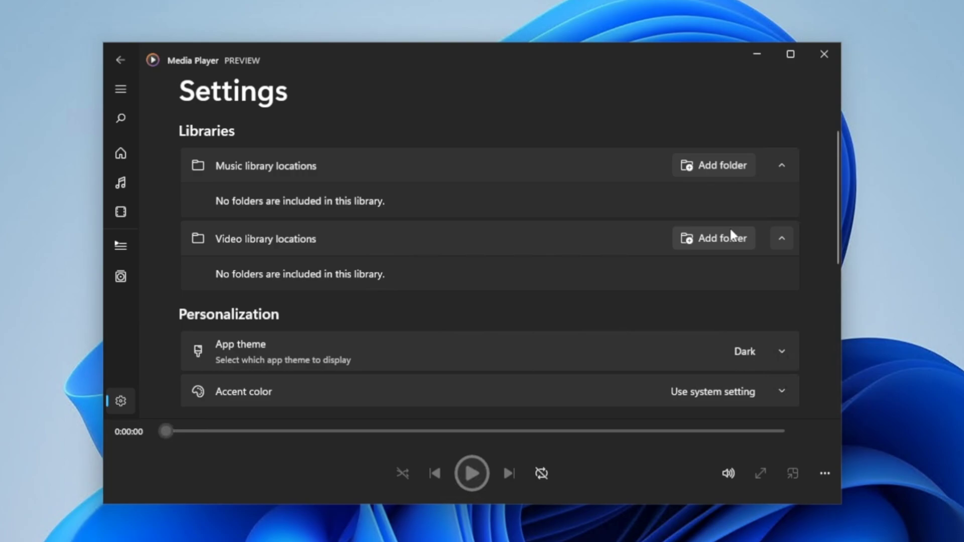
pyautogui.scroll(-2, 514, 290)
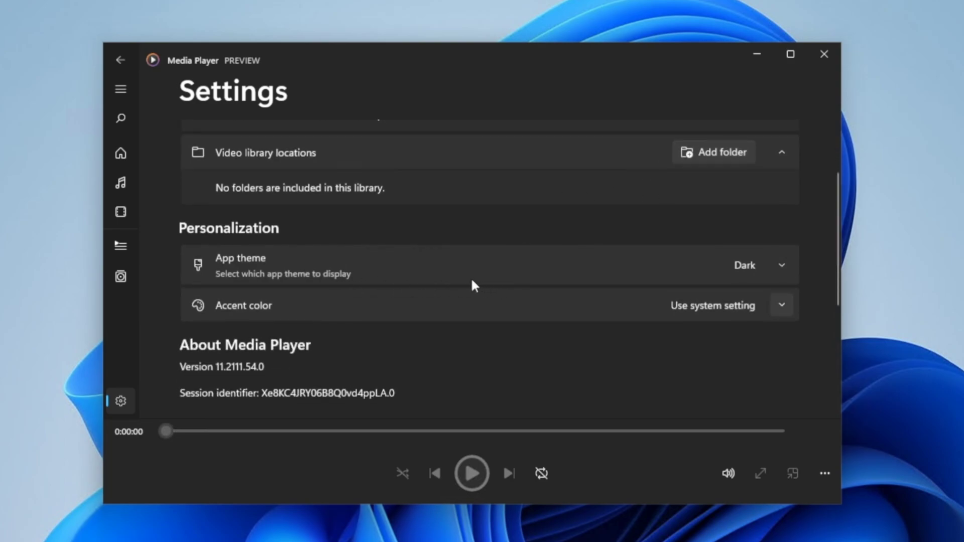
pyautogui.click(778, 265)
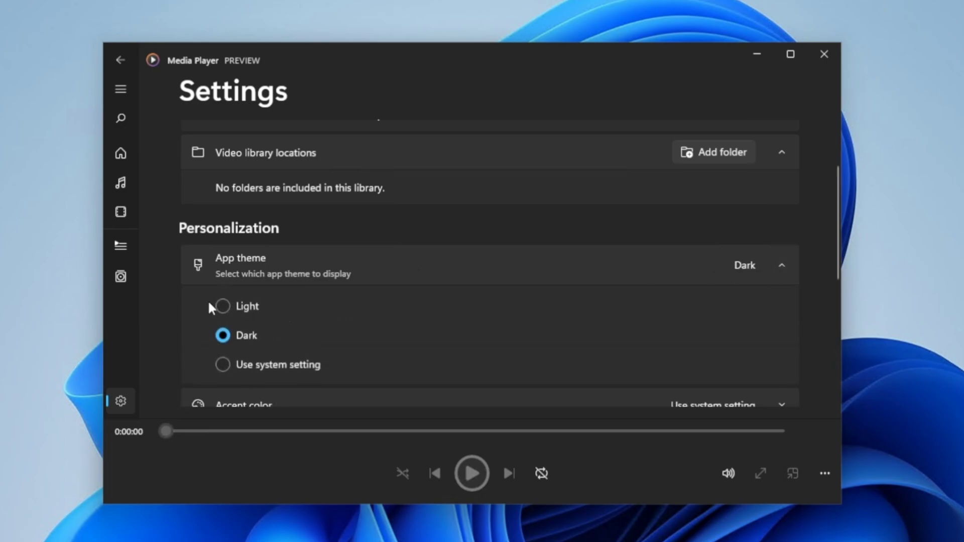
pyautogui.click(224, 307)
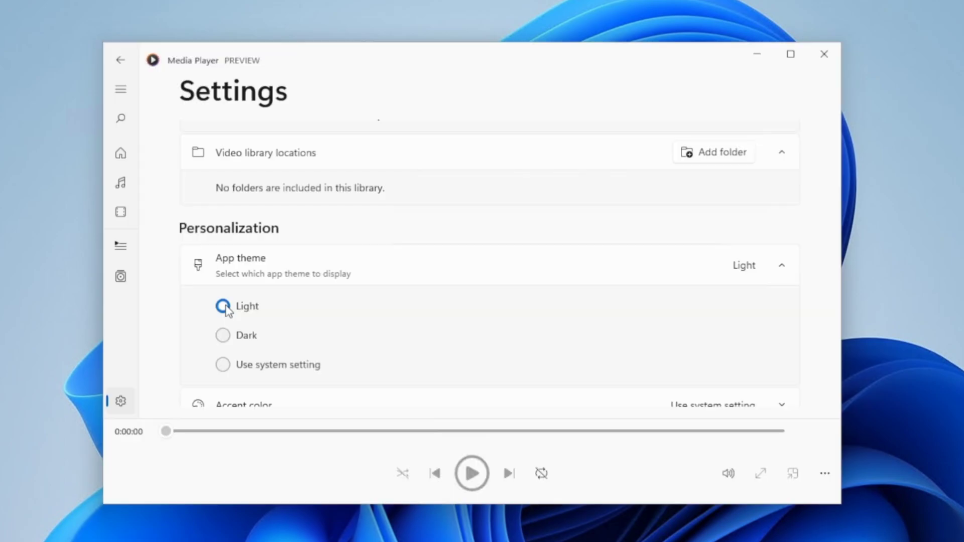
pyautogui.click(223, 336)
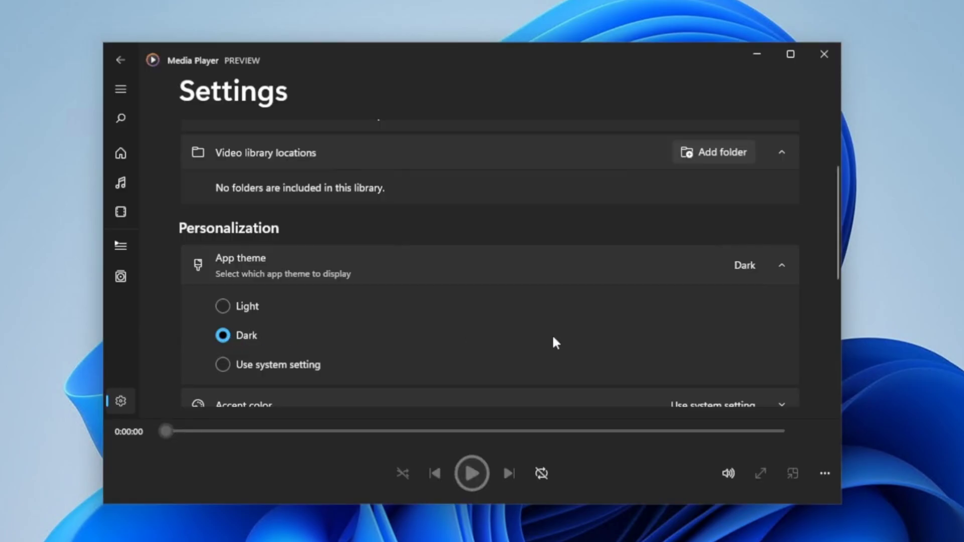
pyautogui.scroll(-2, 402, 324)
pyautogui.click(771, 324)
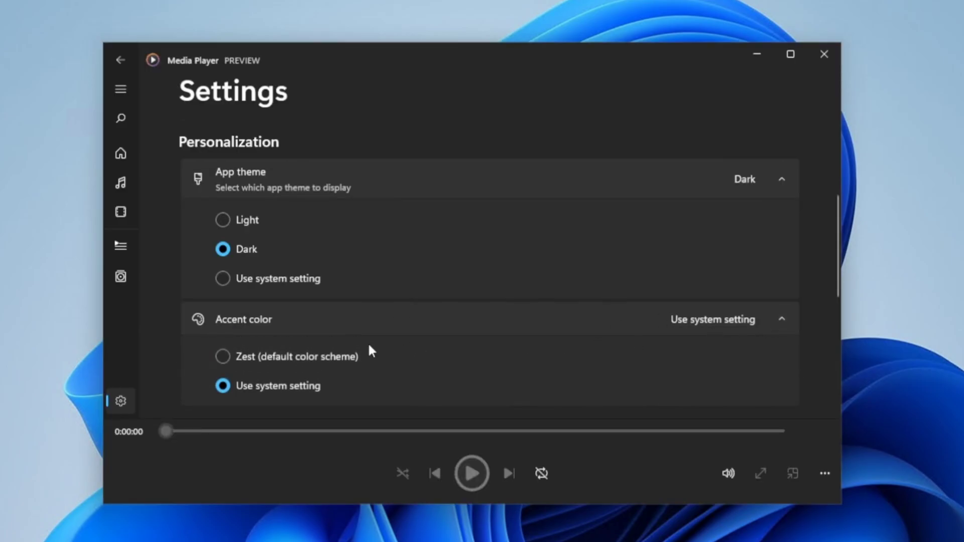
pyautogui.click(224, 355)
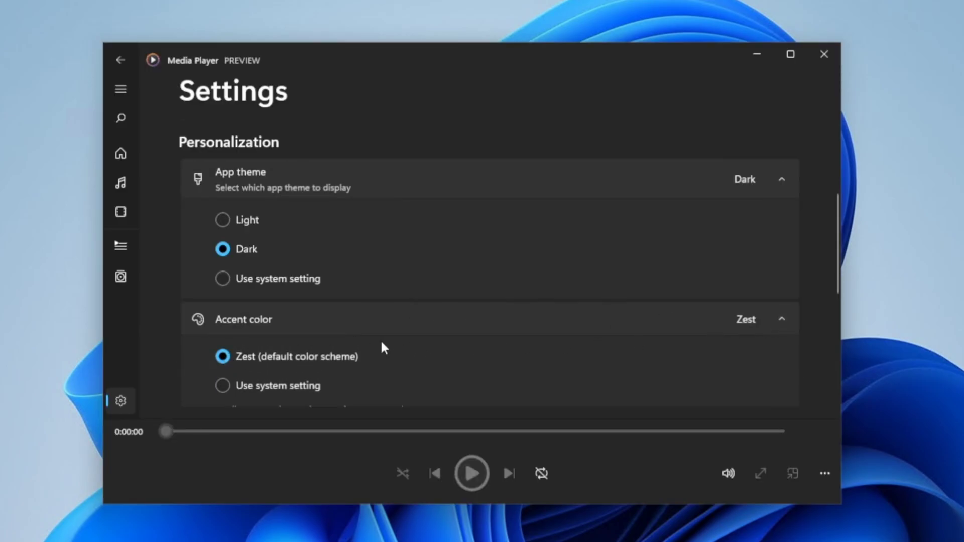
pyautogui.scroll(-1, 439, 336)
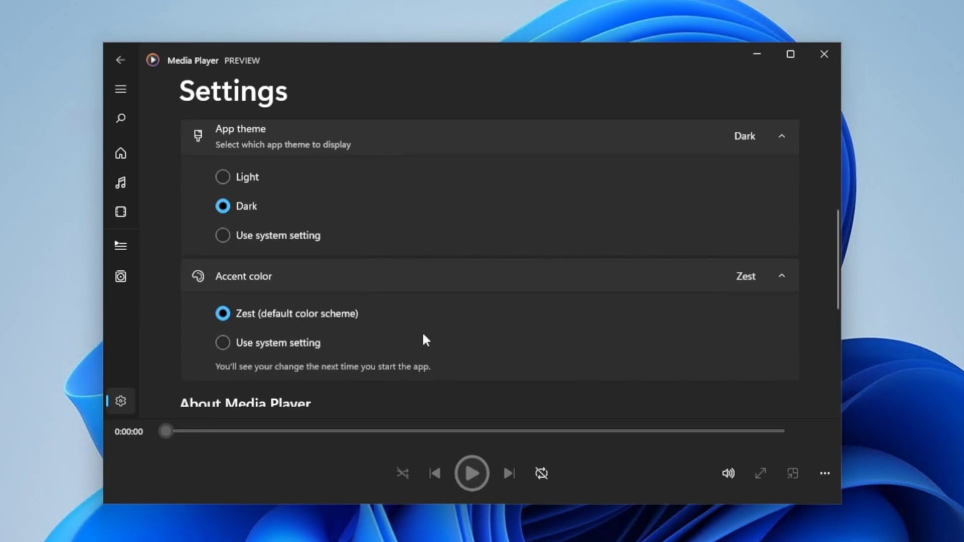
pyautogui.click(263, 345)
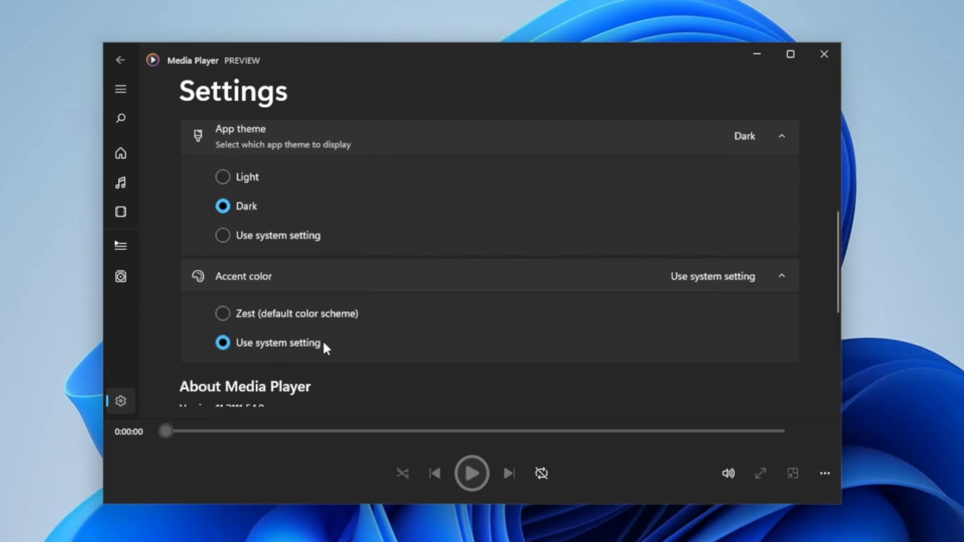
pyautogui.scroll(-4, 359, 344)
pyautogui.scroll(2, 362, 345)
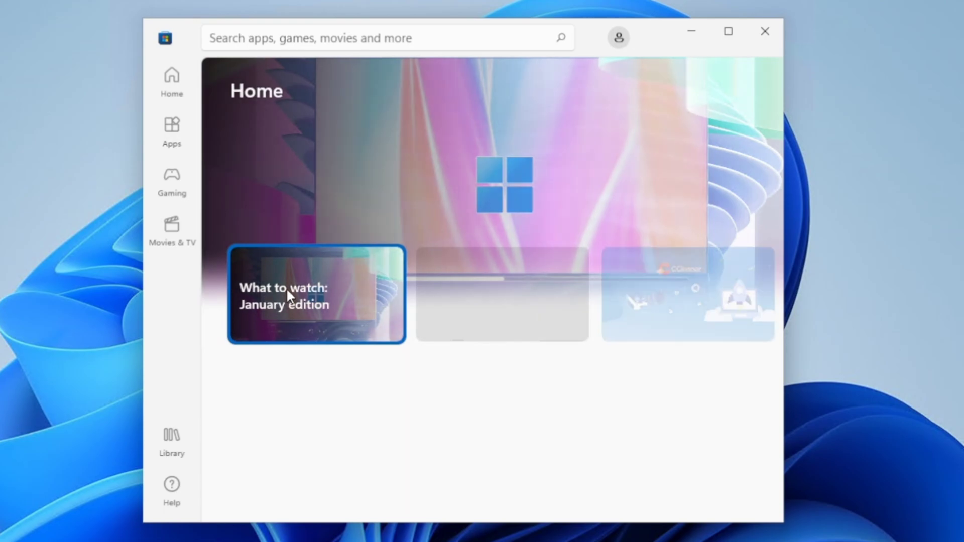
# - Run Get updates in the Microsoft Store Library and browse the installed apps, including Groove Music
pyautogui.click(172, 436)
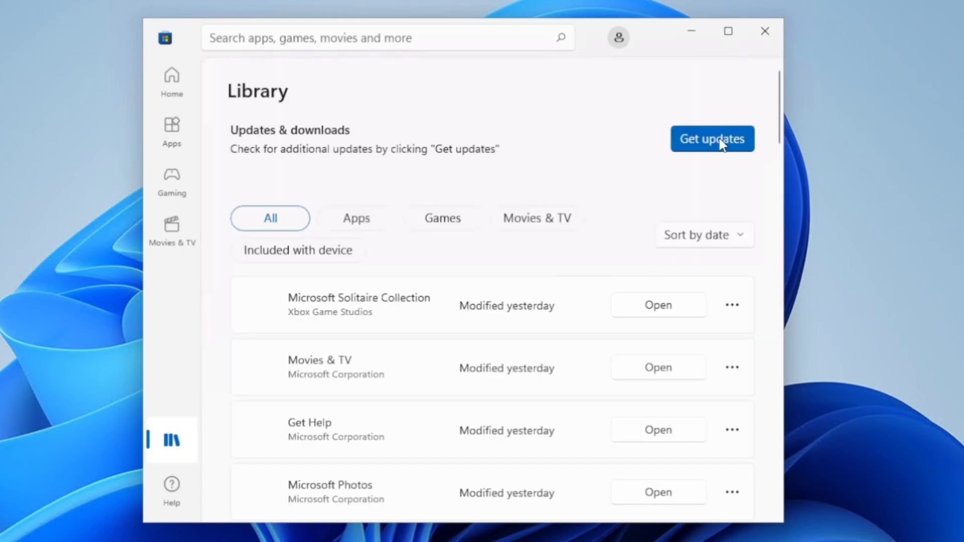
pyautogui.click(721, 145)
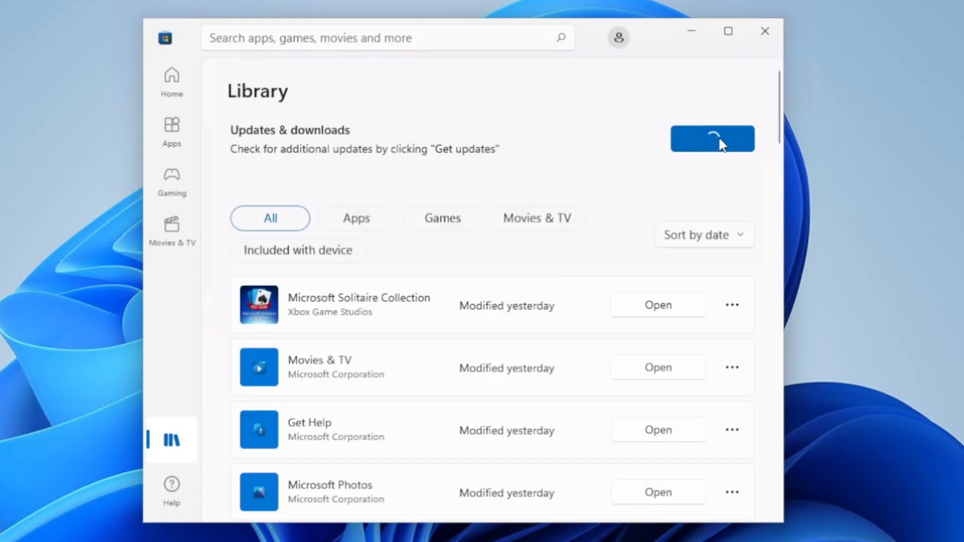
pyautogui.scroll(-5, 678, 301)
pyautogui.scroll(5, 678, 299)
pyautogui.scroll(1, 677, 295)
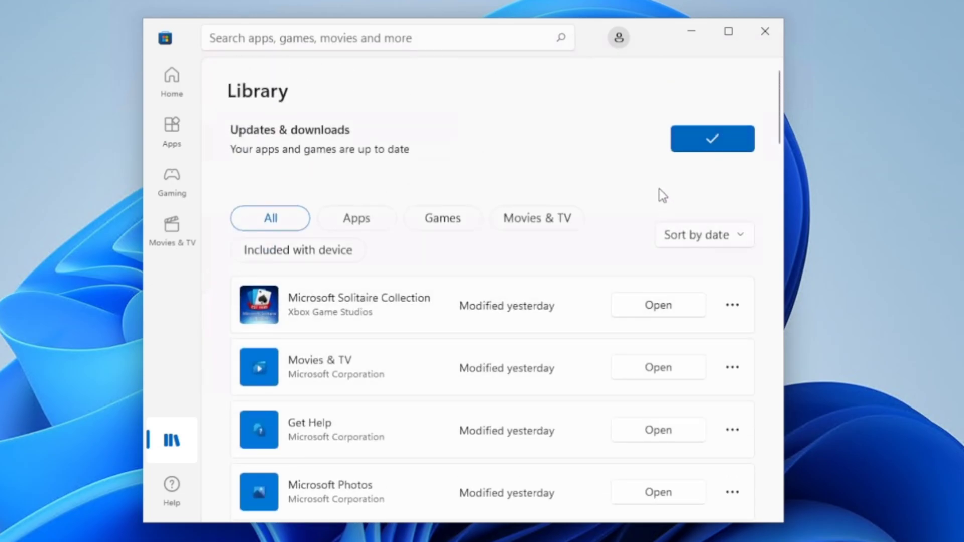
pyautogui.scroll(-10, 586, 351)
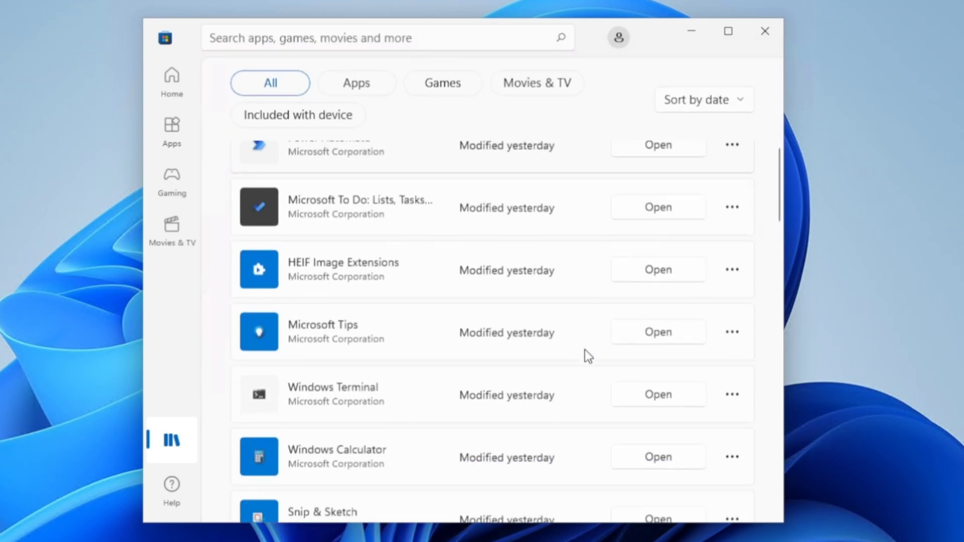
pyautogui.scroll(-15, 586, 350)
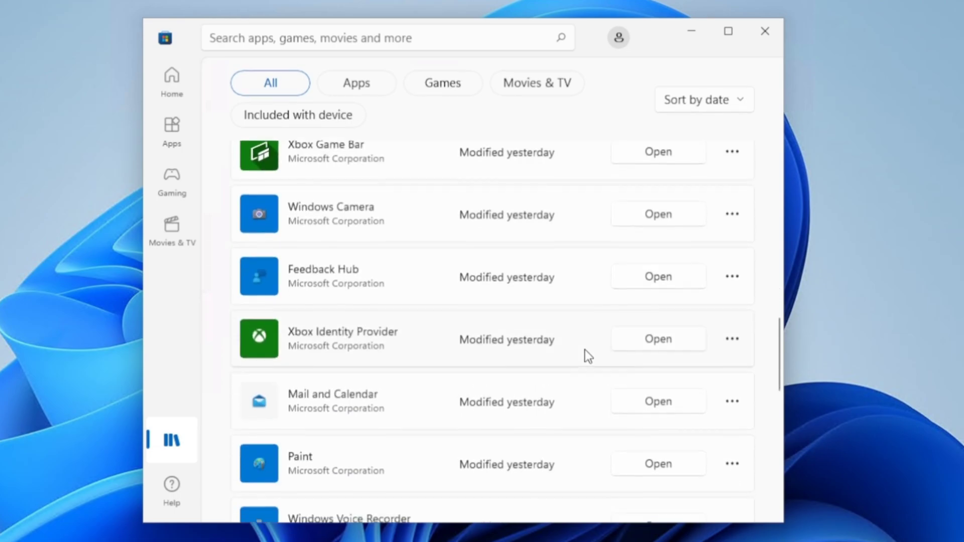
pyautogui.scroll(-14, 330, 405)
pyautogui.click(733, 408)
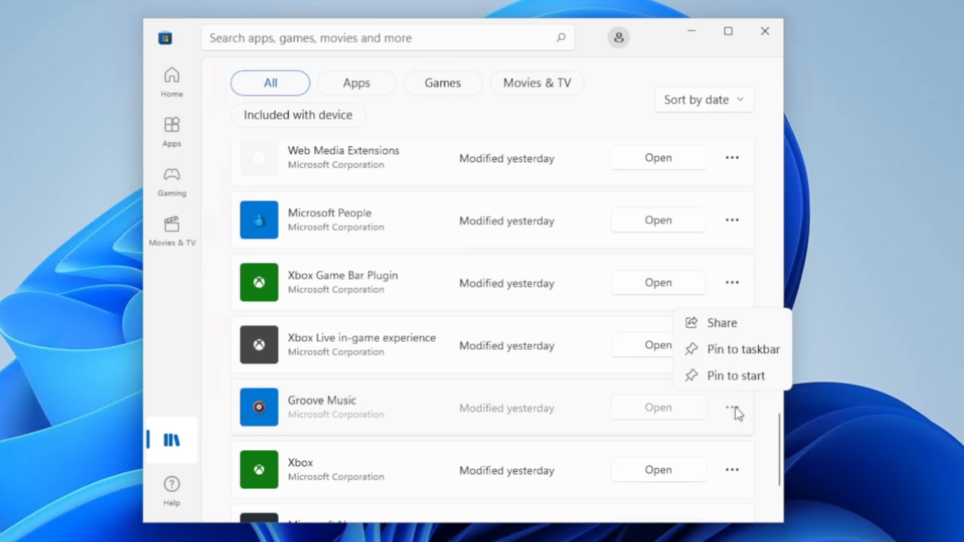
pyautogui.click(674, 414)
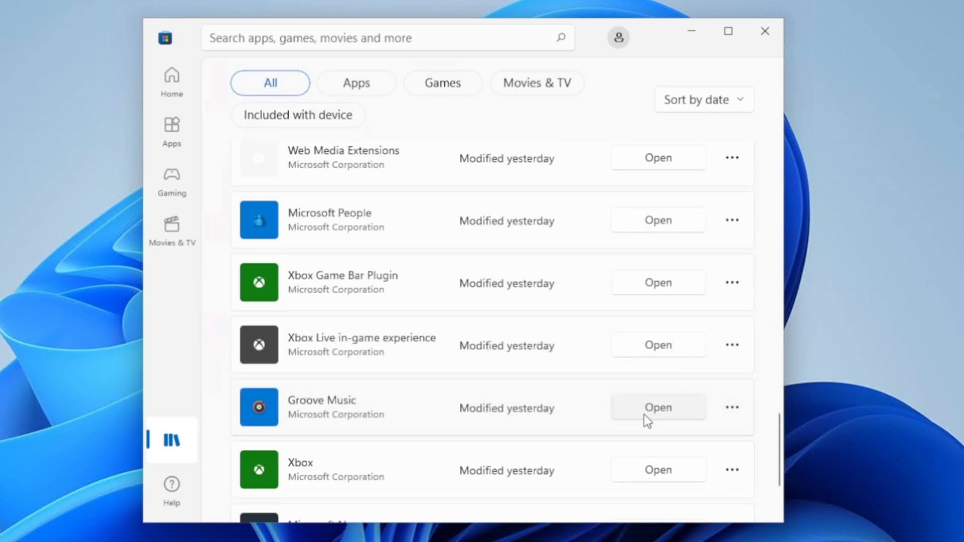